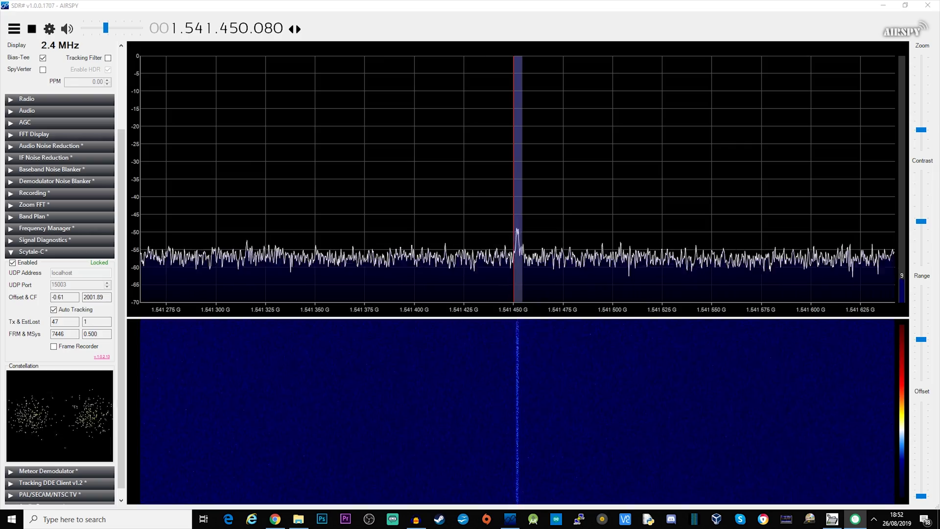
# Check the Scytale-C Quick UI's message list and packet log, then return to the SDR# spectrum
pyautogui.hotkey('alt', 'Tab')
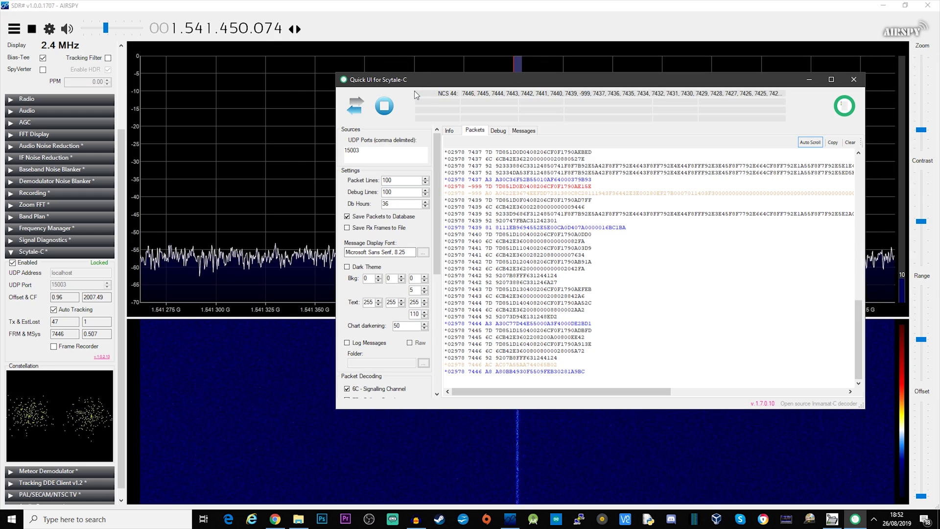
pyautogui.click(523, 131)
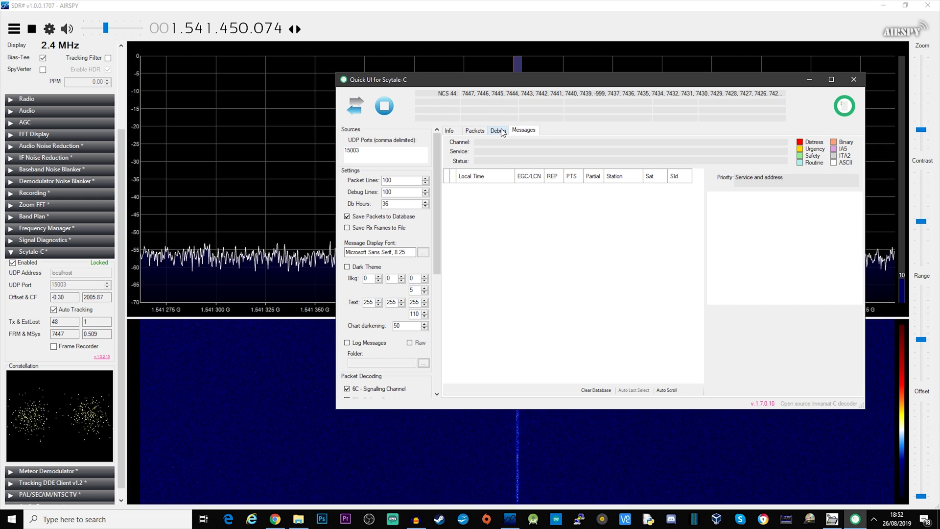
pyautogui.click(475, 130)
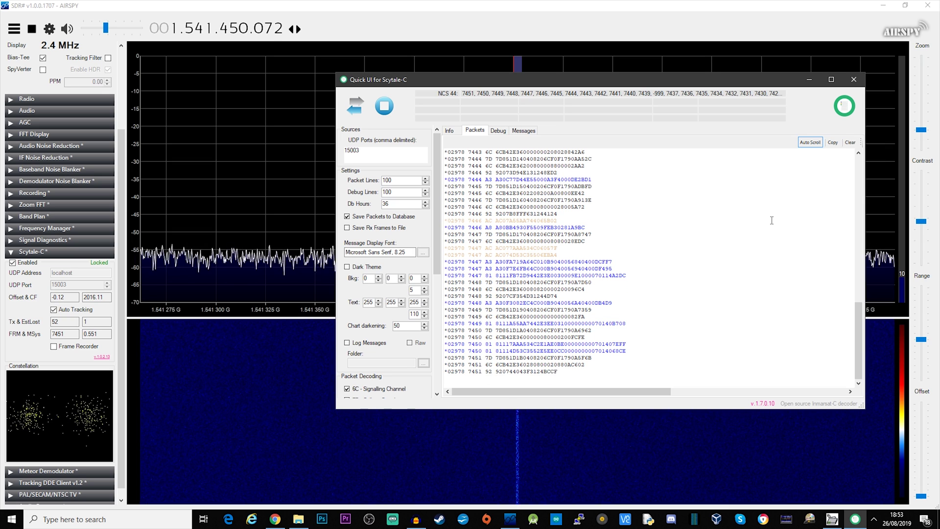
pyautogui.click(392, 11)
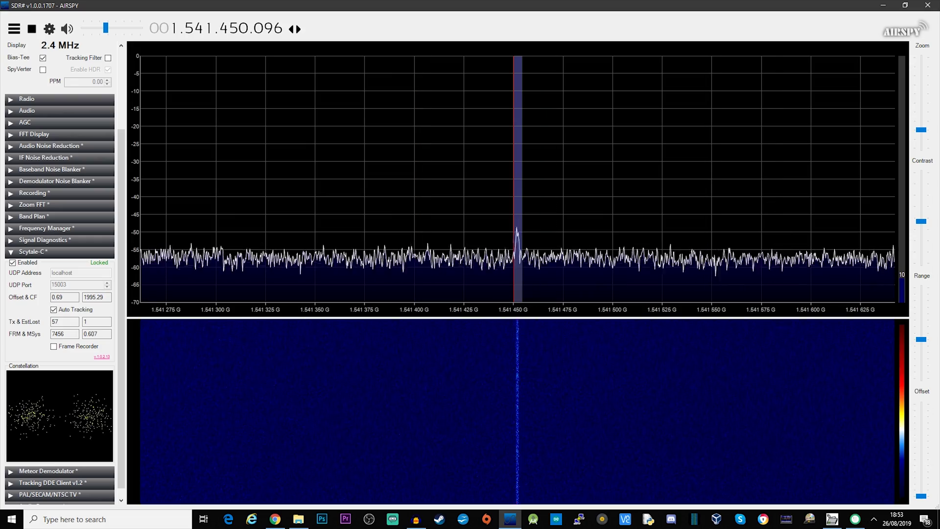
# Download x64-SDRSharp.ScytaleC-10213.zip from the scytalec Bitbucket Downloads page
pyautogui.hotkey('alt', 'Tab')
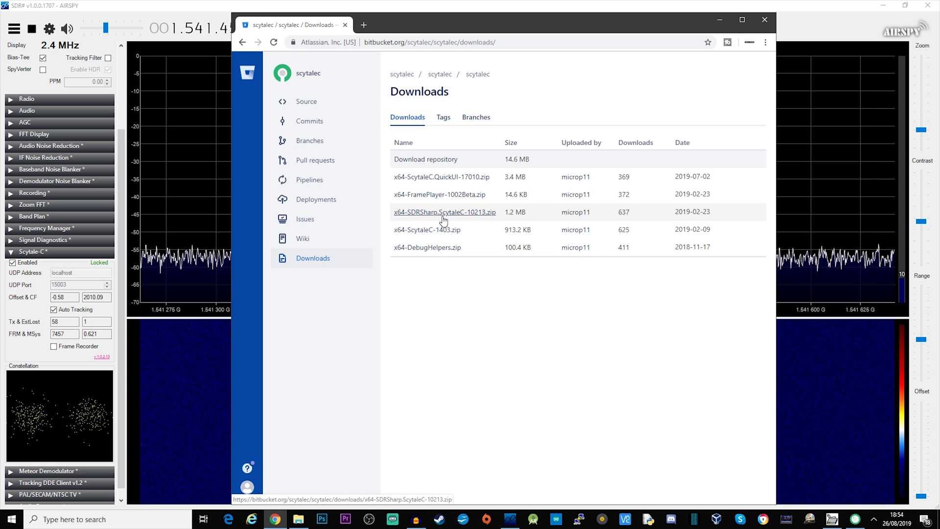
pyautogui.click(483, 215)
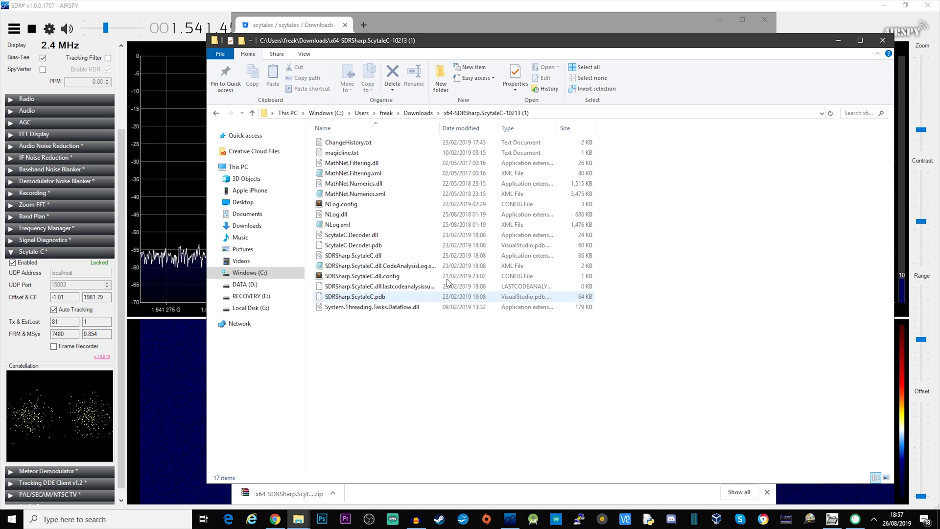
# Copy the ScytaleC plugin line from magicline.txt in Notepad
pyautogui.click(342, 153)
pyautogui.doubleClick(350, 154)
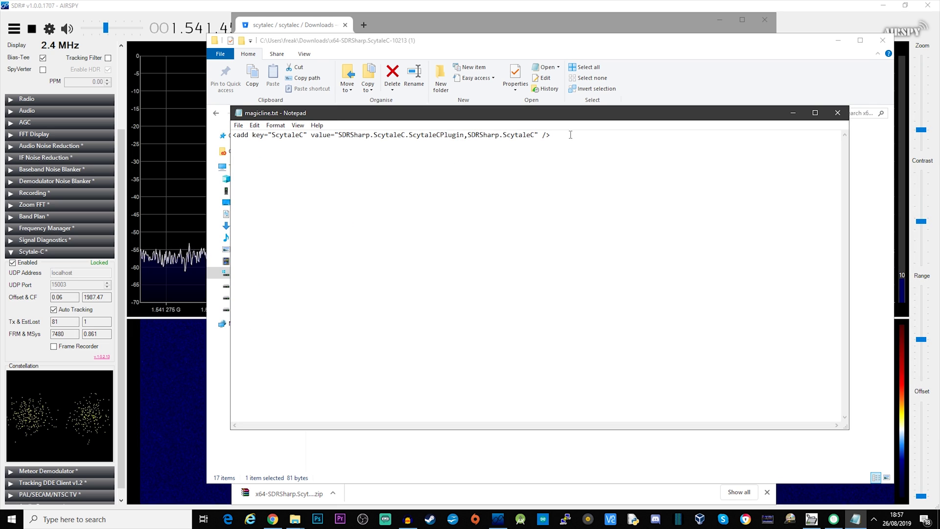
pyautogui.moveTo(567, 135); pyautogui.dragTo(231, 129)
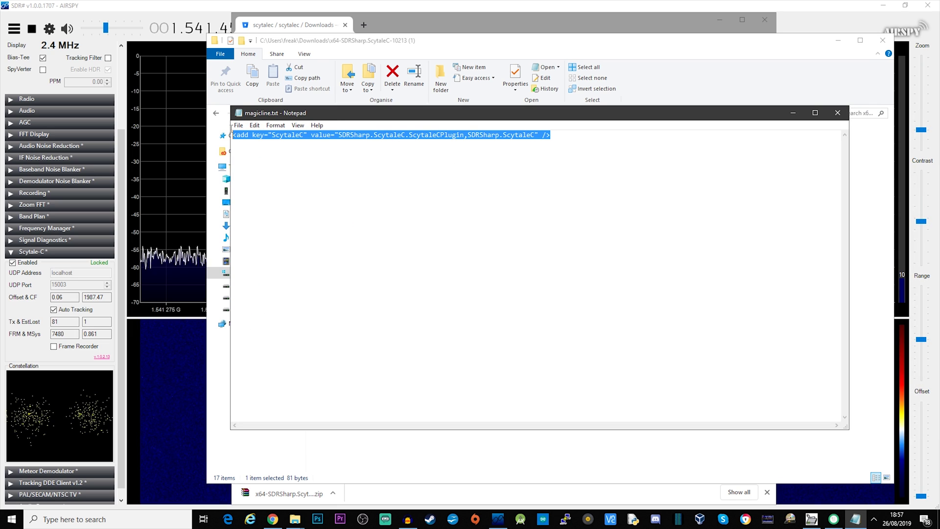
pyautogui.rightClick(291, 135)
pyautogui.click(325, 166)
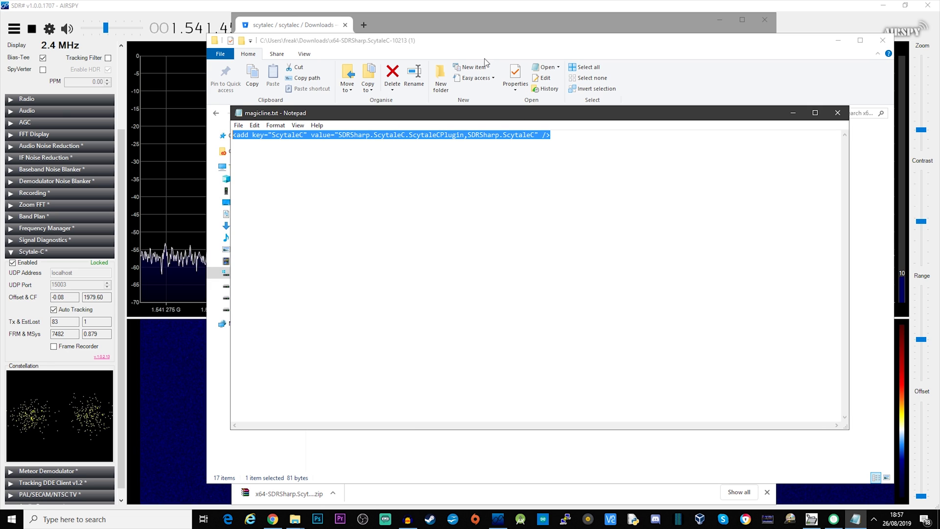
# Open the sdrsharp-x86 folder inside Documents
pyautogui.click(225, 214)
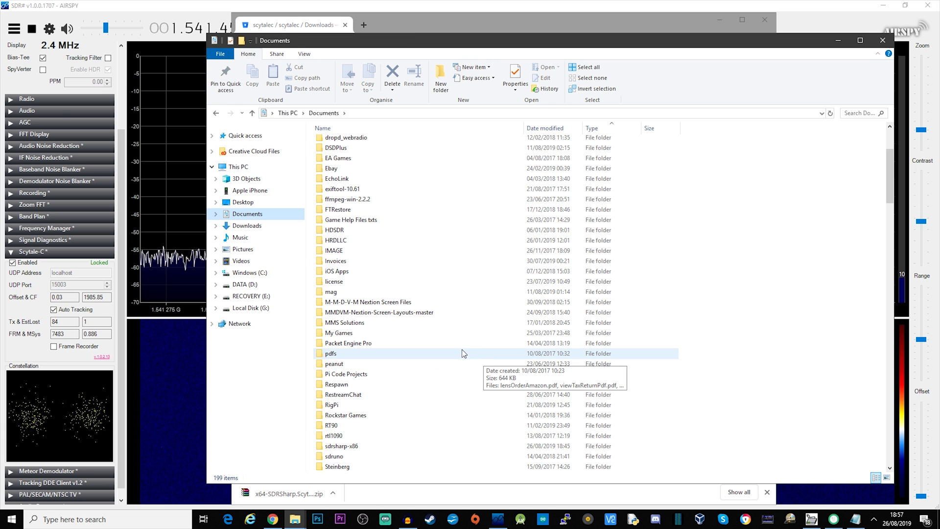
pyautogui.scroll(-2, 462, 348)
pyautogui.doubleClick(352, 383)
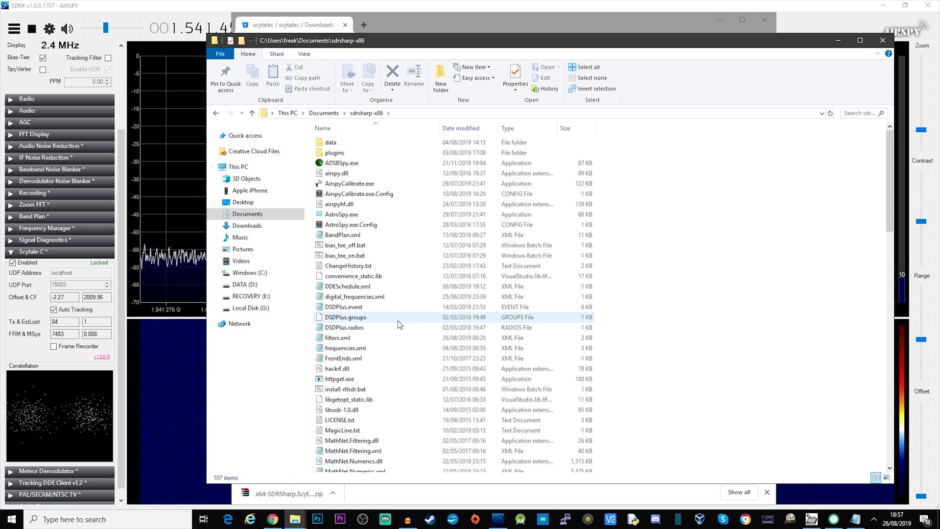
pyautogui.scroll(-6, 414, 323)
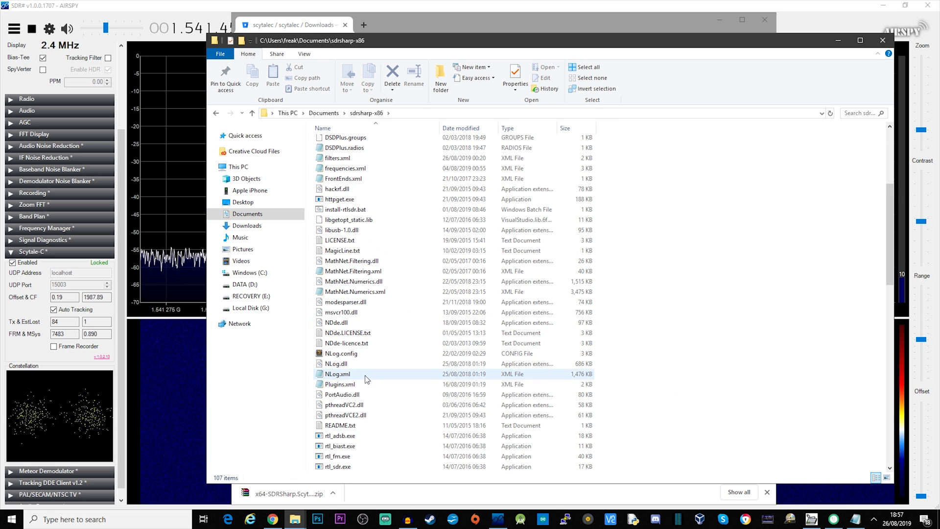
# Confirm Plugins.xml in sdrsharp-x86 already lists the ScytaleC plugin, then close it unchanged
pyautogui.click(360, 384)
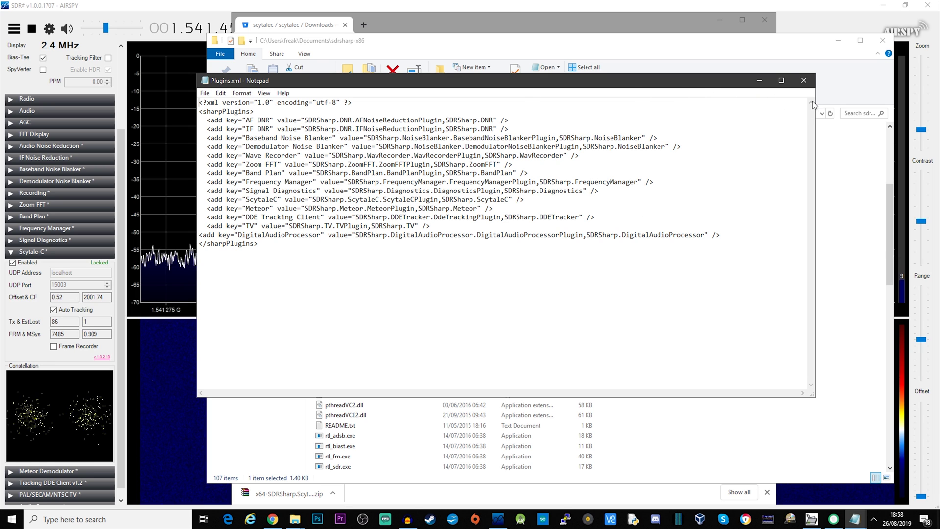
pyautogui.click(803, 81)
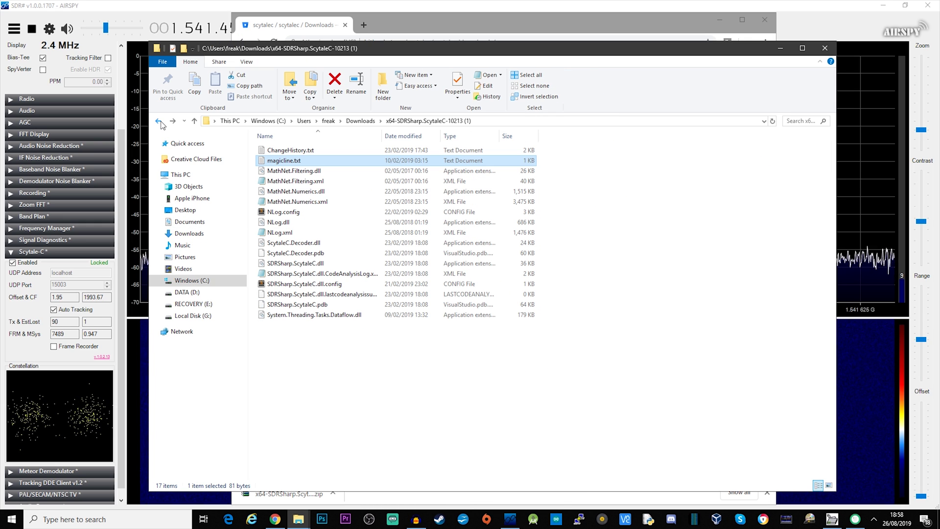
# Copy all 17 extracted ScytaleC plugin files
pyautogui.moveTo(328, 375); pyautogui.dragTo(270, 150)
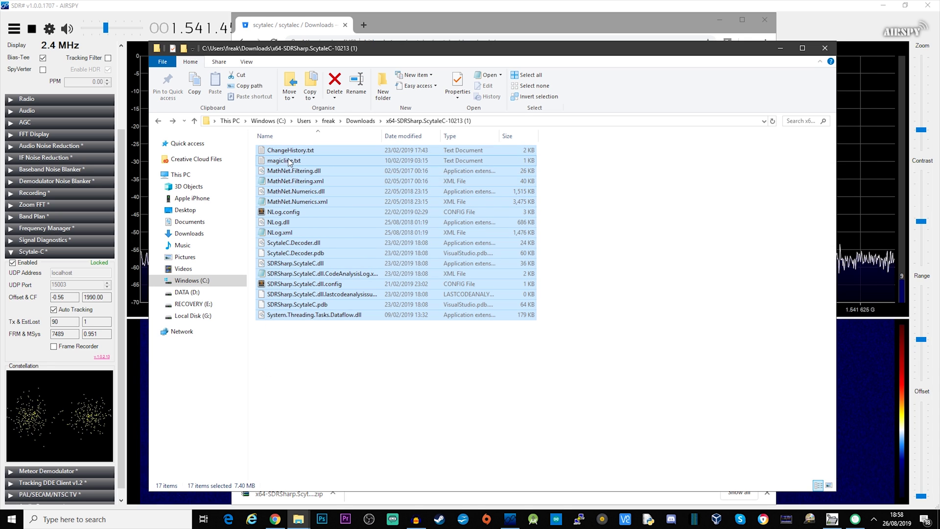
pyautogui.rightClick(288, 179)
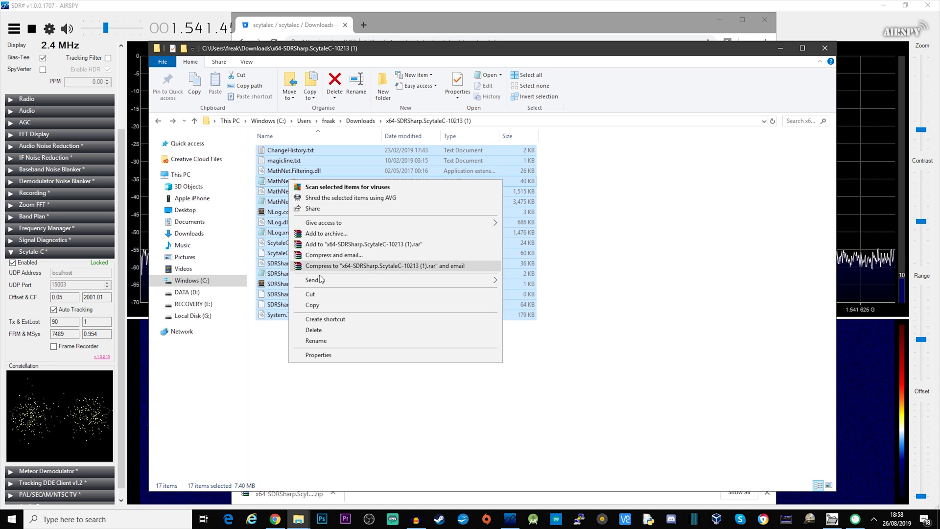
pyautogui.click(322, 304)
# Paste the copied plugin files into the sdrsharp-x86 folder, then bring SDR# back to the front
pyautogui.click(172, 123)
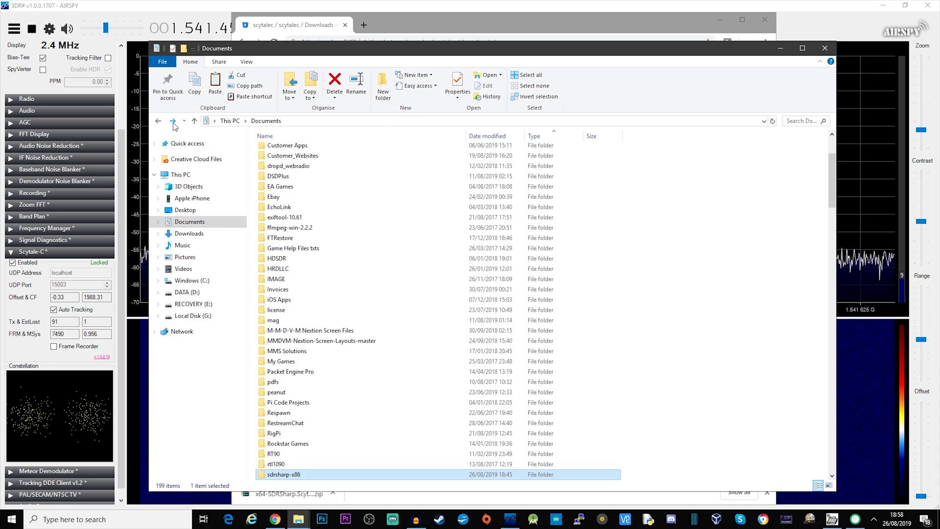
pyautogui.click(173, 122)
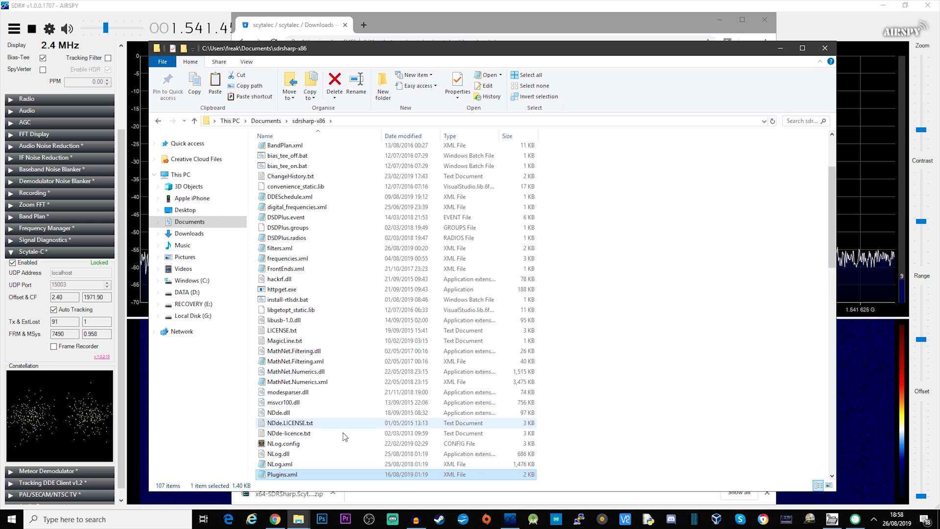
pyautogui.click(618, 296)
pyautogui.scroll(5, 618, 295)
pyautogui.scroll(-4, 614, 298)
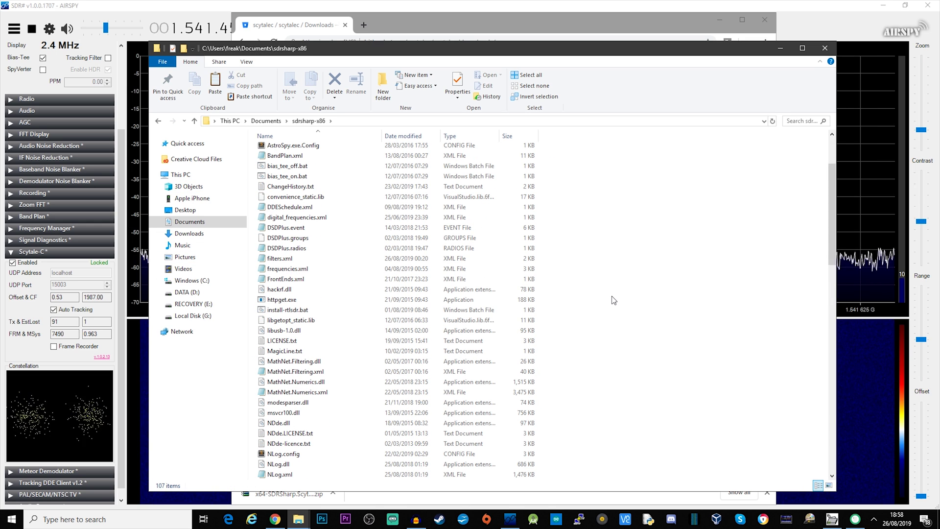
pyautogui.scroll(-1, 614, 300)
pyautogui.rightClick(616, 278)
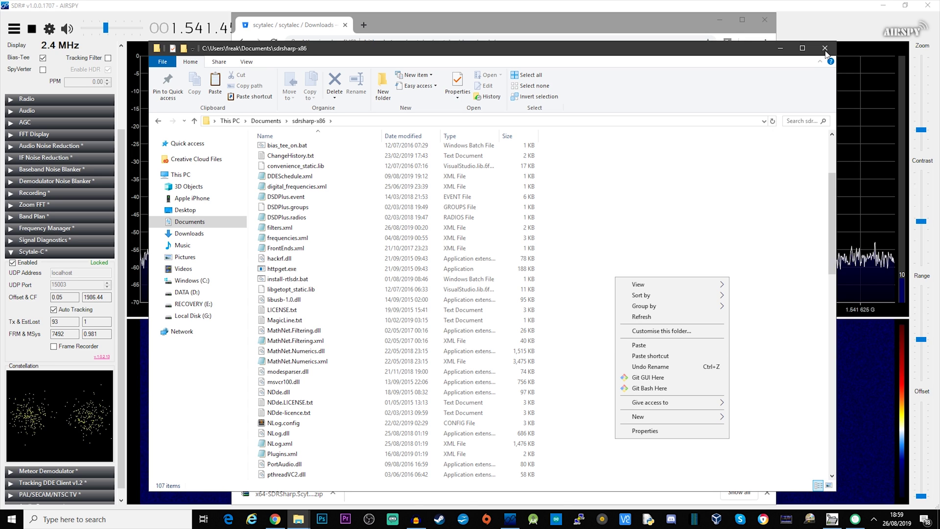
pyautogui.click(455, 6)
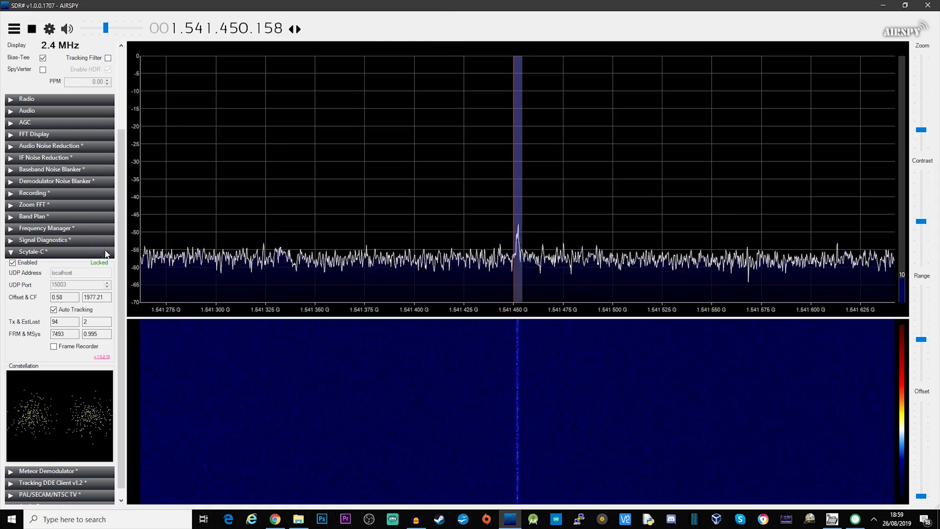
# Scroll the SDR# plugin panel to the Scytale-C section, locked on 1.541.450 GHz
pyautogui.moveTo(120, 245); pyautogui.dragTo(122, 290)
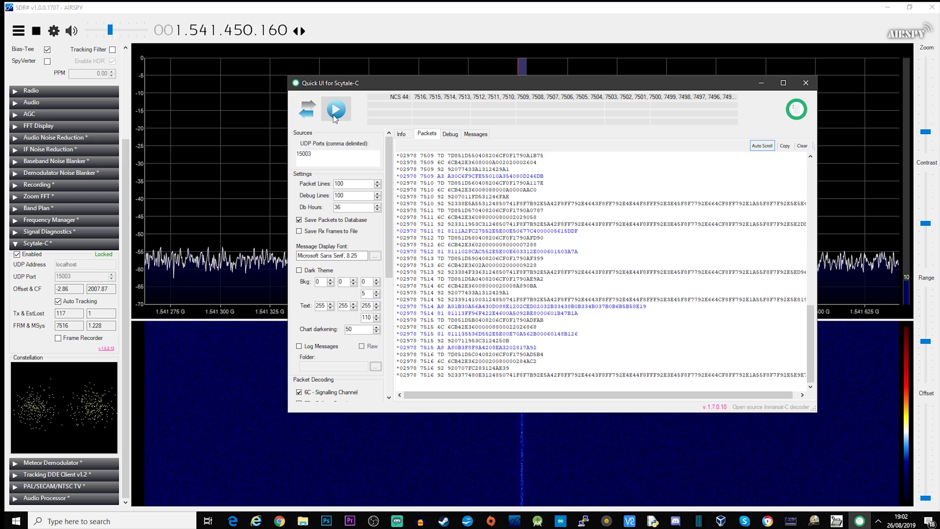
# Stop the Scytale-C decoder in SDR# before retuning to the 600bps Aero channel
pyautogui.click(198, 95)
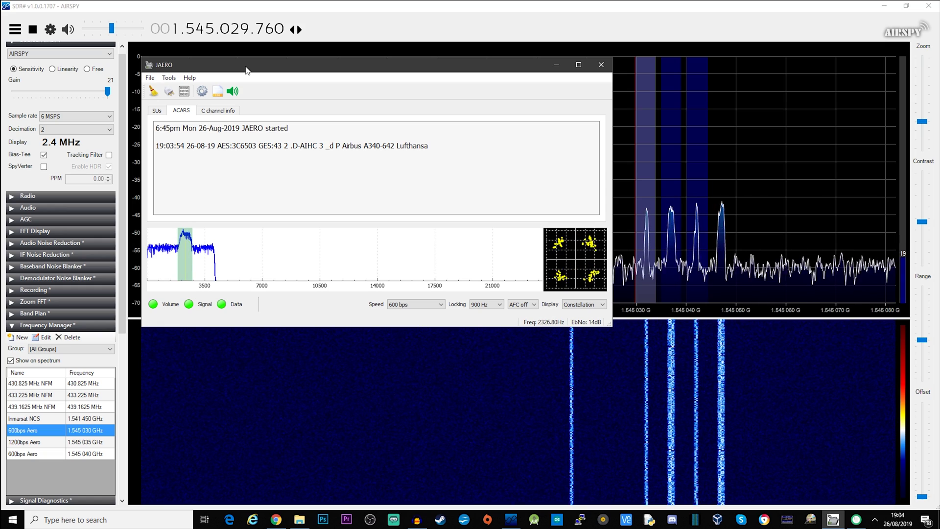
pyautogui.click(169, 77)
pyautogui.click(184, 92)
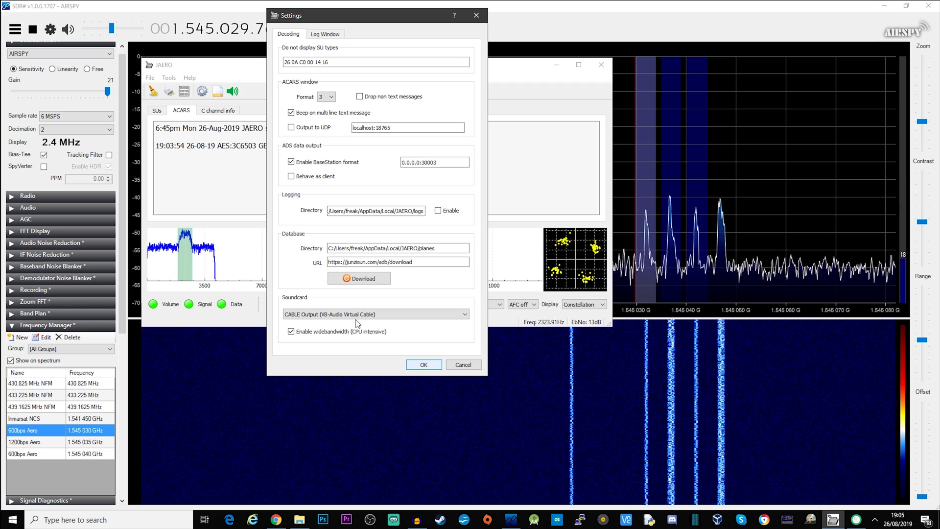
pyautogui.click(468, 366)
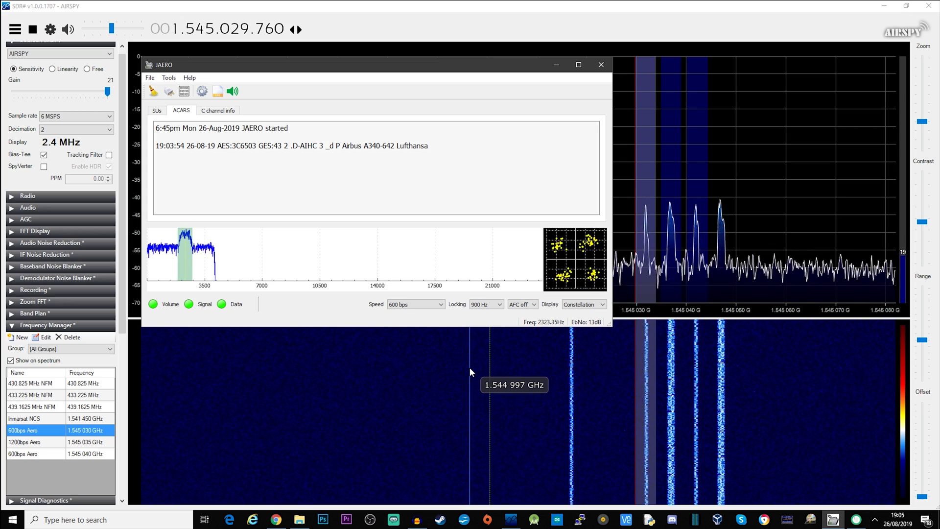
# Switch JAERO's AFC dropdown from 'AFC off' to 'AFC on'
pyautogui.moveTo(638, 198)
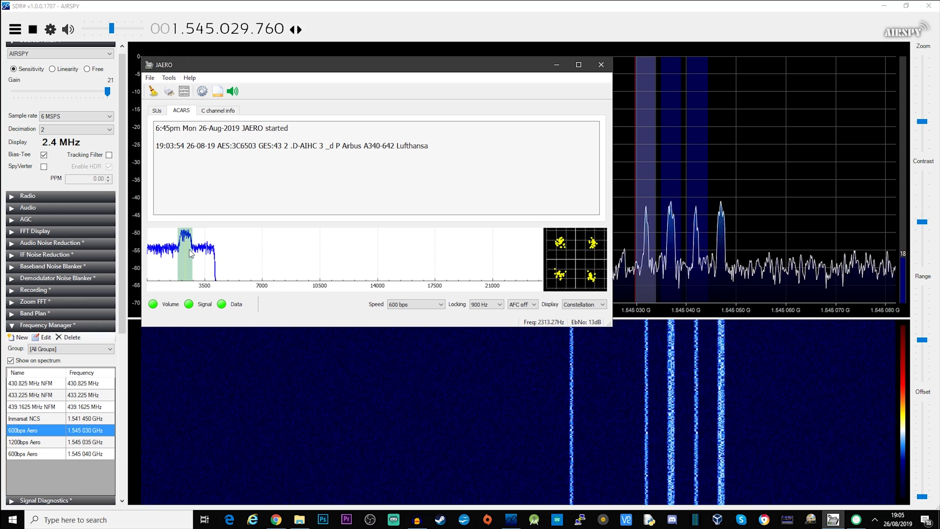
pyautogui.click(522, 304)
pyautogui.click(525, 318)
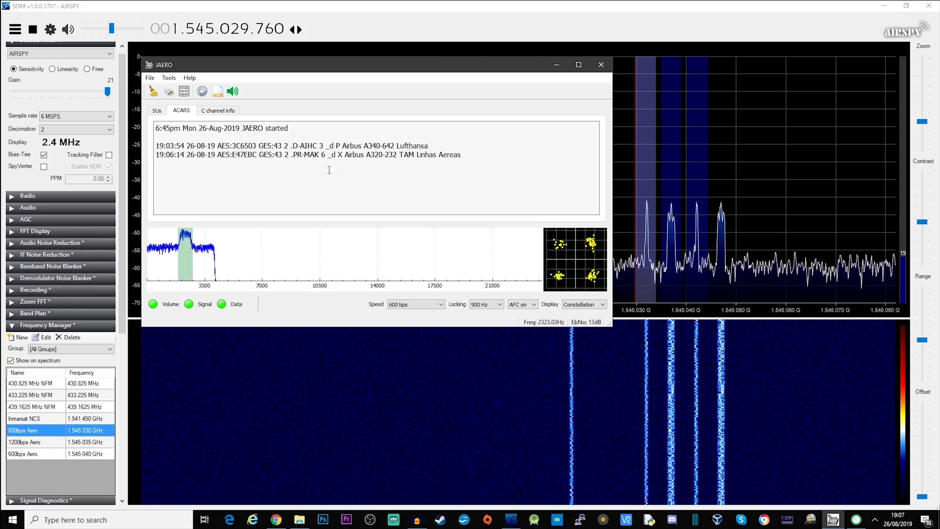
# Open JAERO's Plane Log and click through A7-BAO, A7-BBC, A7-BFB and EC-JQG to EC-JZL
pyautogui.click(215, 95)
pyautogui.moveTo(260, 88); pyautogui.dragTo(256, 42)
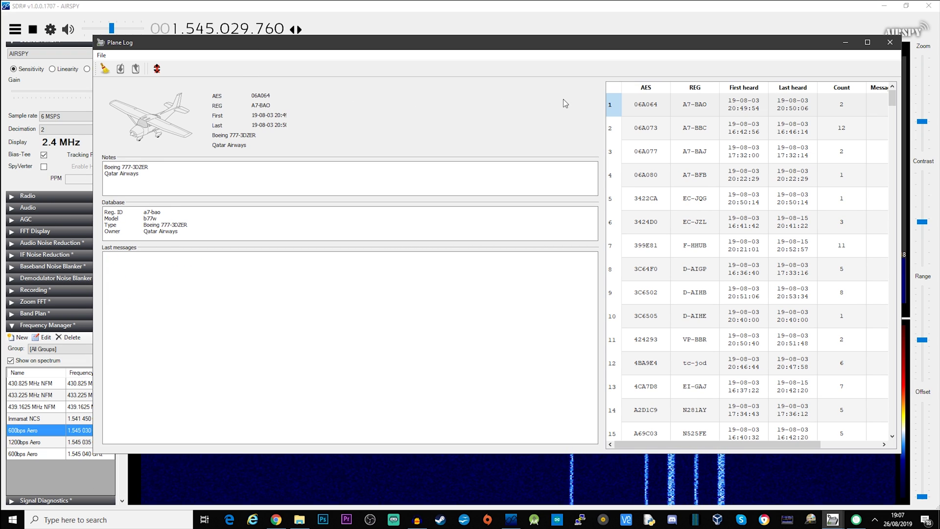
pyautogui.click(697, 109)
pyautogui.click(692, 137)
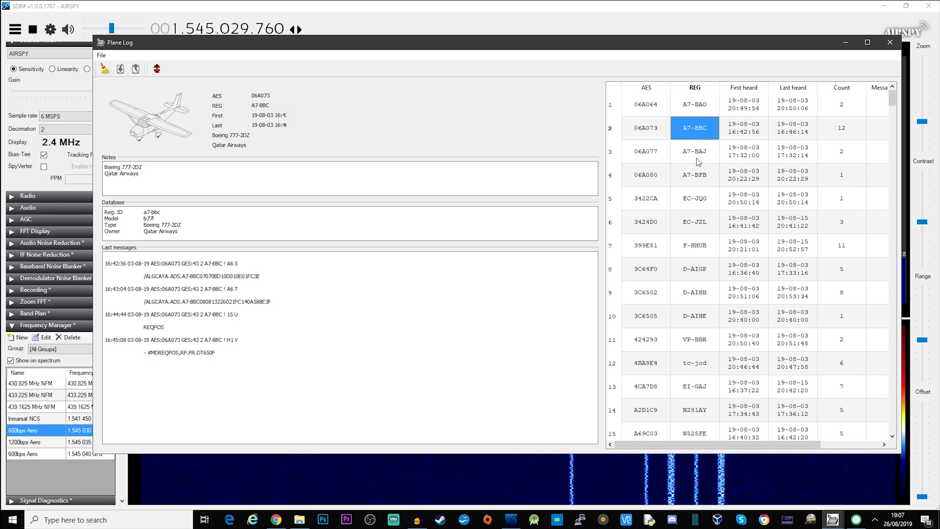
pyautogui.click(698, 178)
pyautogui.click(699, 200)
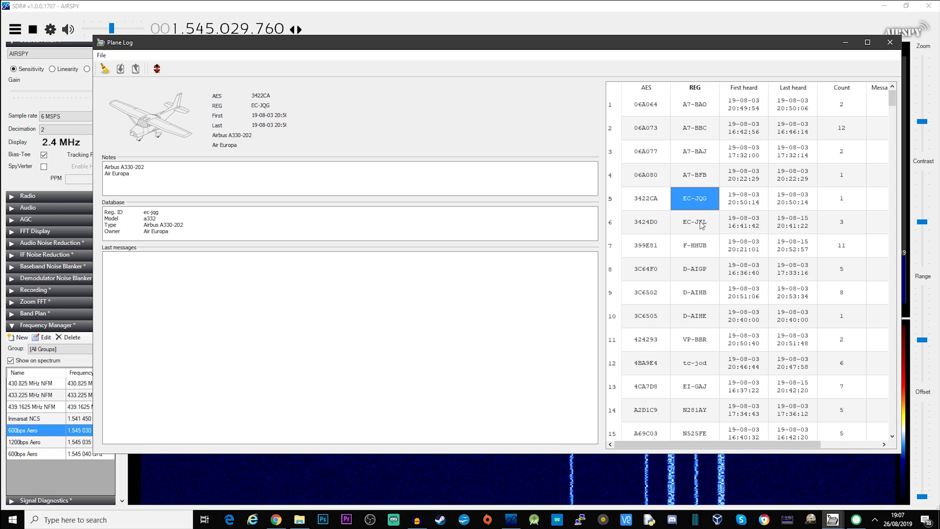
pyautogui.click(701, 226)
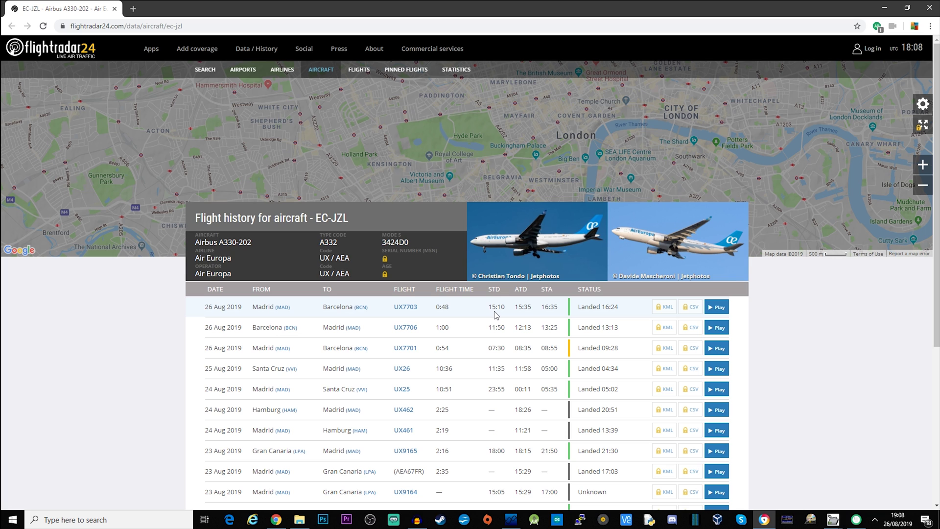
# Scroll EC-JZL's Flightradar24 flight history, then return to JAERO's Plane Log
pyautogui.scroll(-4, 495, 314)
pyautogui.scroll(-1, 494, 313)
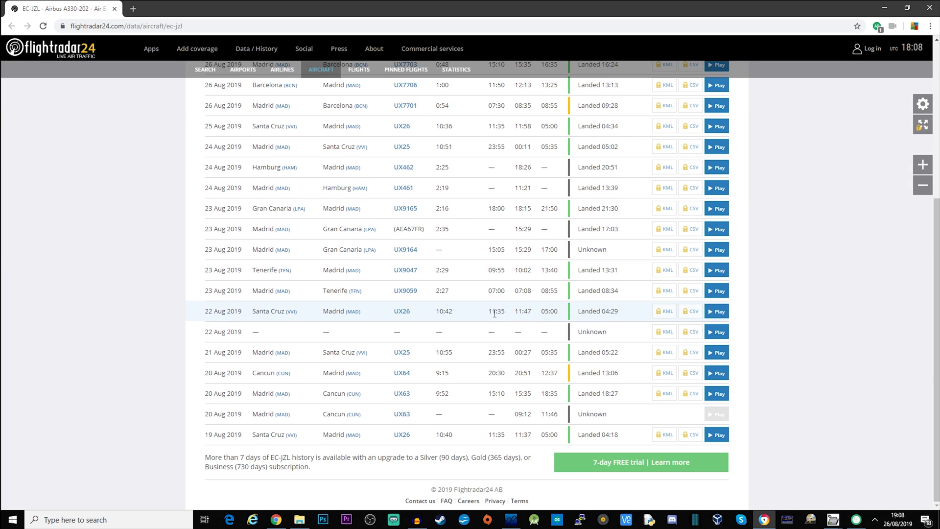
pyautogui.hotkey('alt', 'Tab')
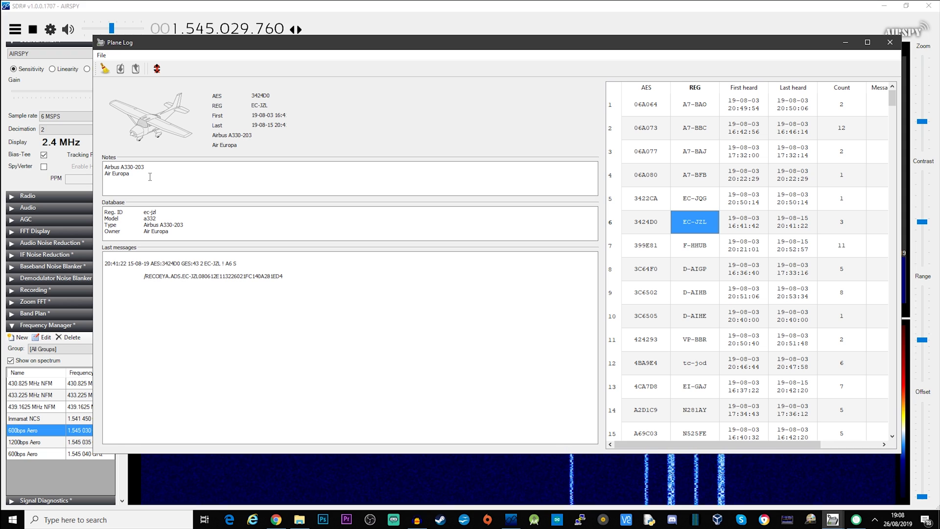
# Select EC-JZL's notes, database details and last message text, then close the Plane Log
pyautogui.moveTo(150, 176); pyautogui.dragTo(85, 168)
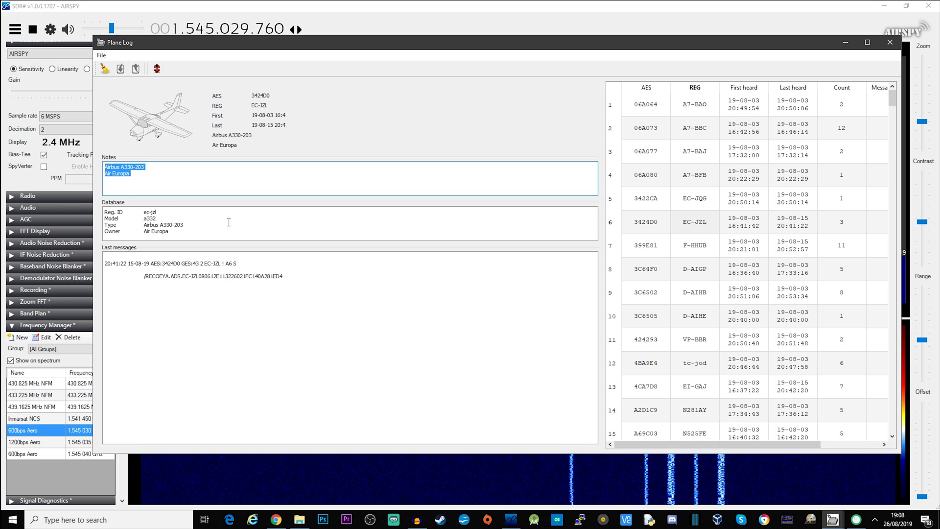
pyautogui.moveTo(188, 231); pyautogui.dragTo(88, 209)
pyautogui.click(187, 231)
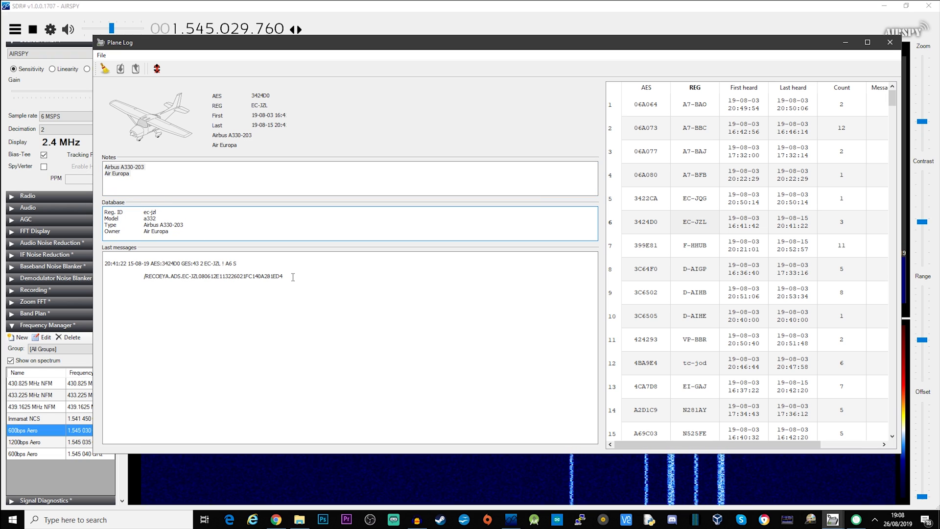
pyautogui.moveTo(295, 276); pyautogui.dragTo(101, 266)
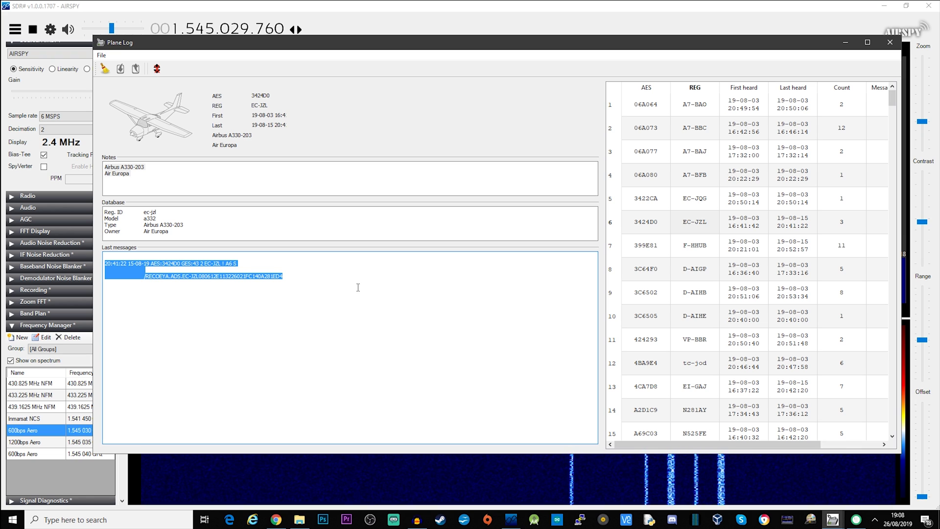
pyautogui.hotkey('alt', 'F4')
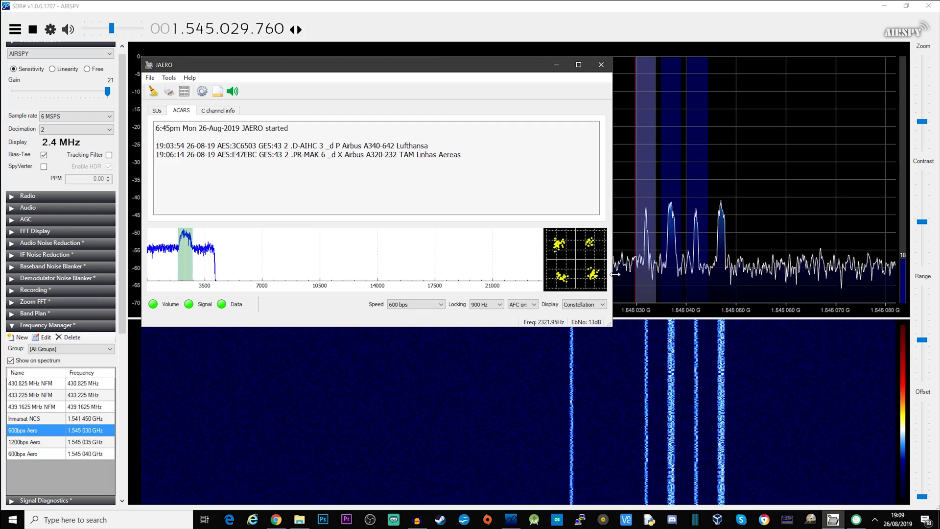
# Tune SDR# from the 1200bps Aero peak up to about 1.545.045 GHz, then return to JAERO
pyautogui.click(683, 284)
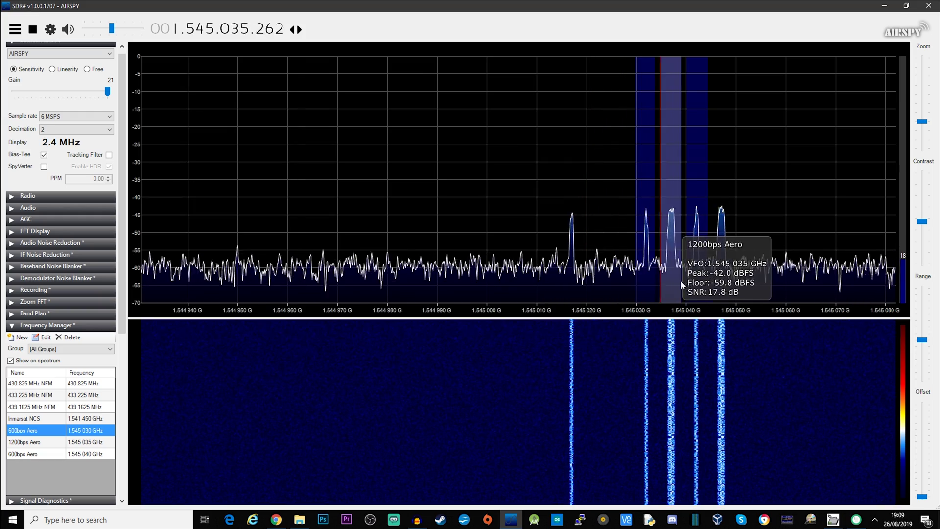
pyautogui.moveTo(684, 284); pyautogui.dragTo(726, 276)
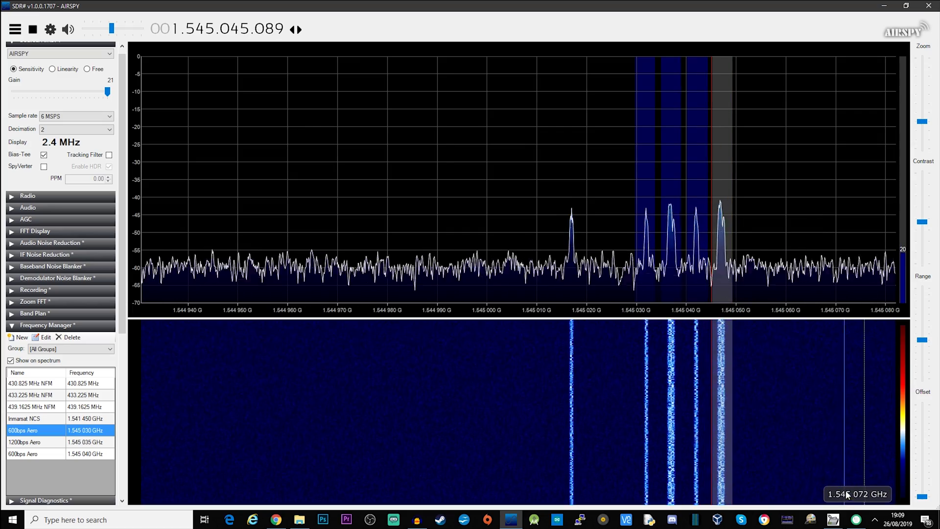
pyautogui.click(832, 519)
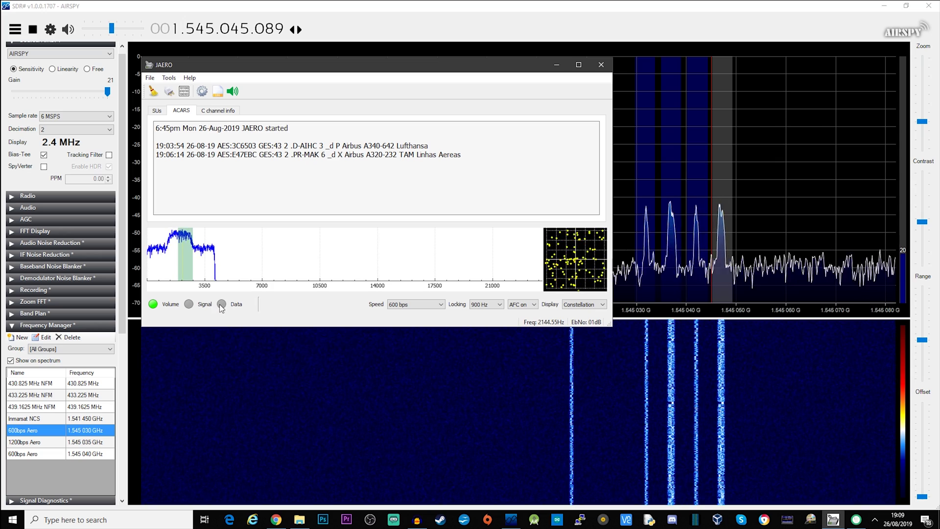
# Set JAERO's speed to 1200 bps and centre the decoding band on the signal
pyautogui.click(412, 304)
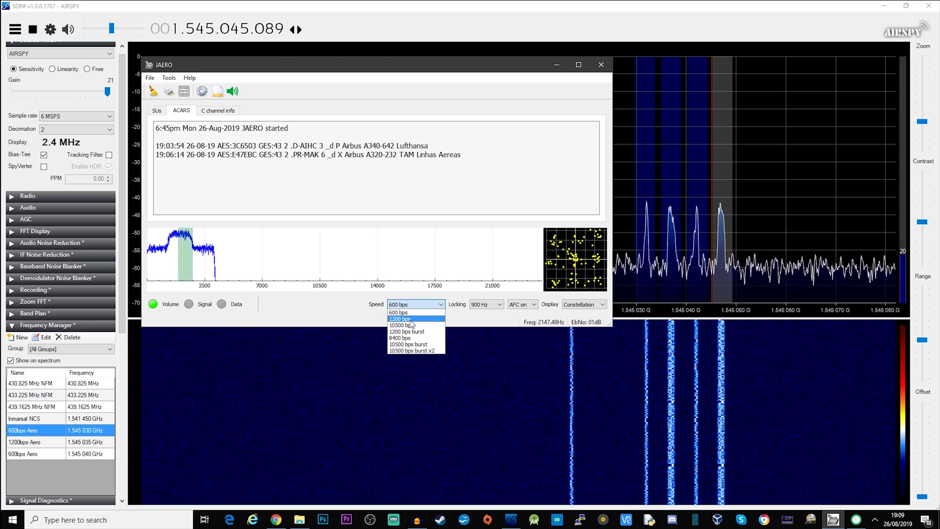
pyautogui.click(410, 321)
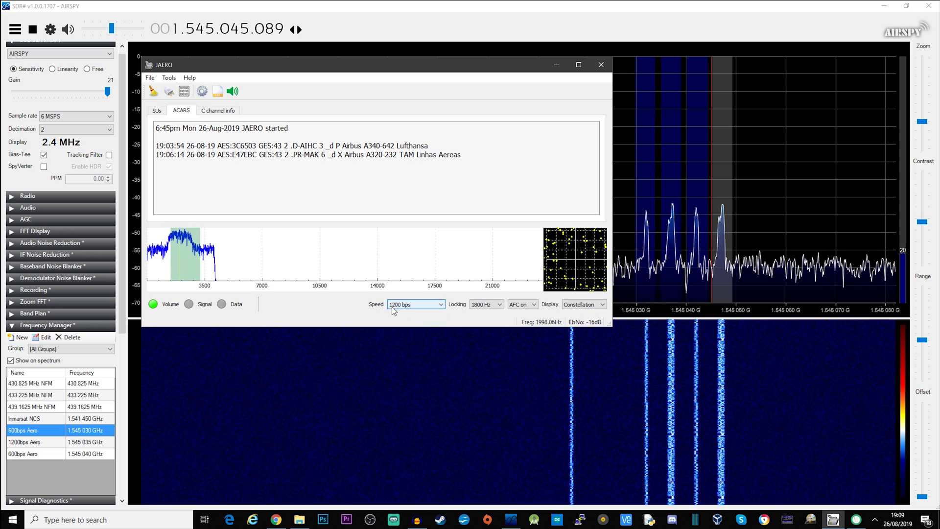
pyautogui.click(182, 261)
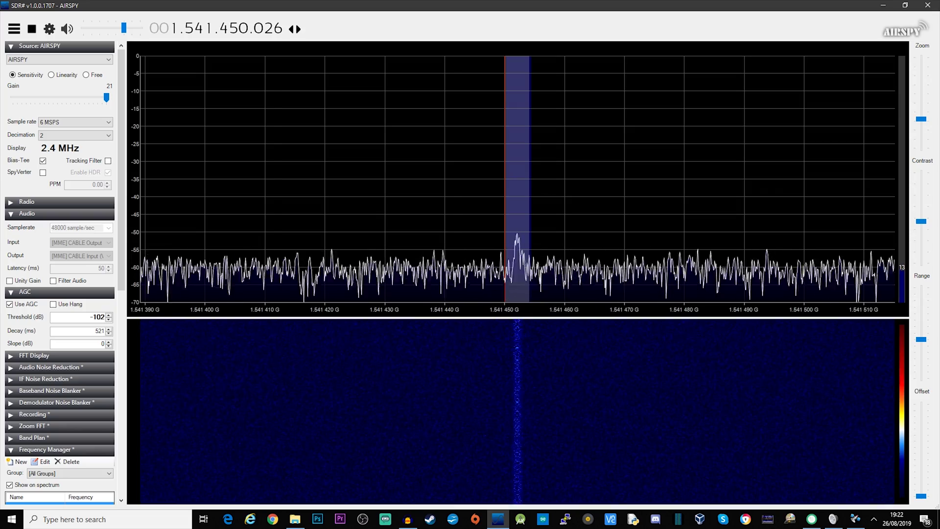
# Drag the std-C decoder window from the screen edge over the SDR# spectrum
pyautogui.moveTo(939, 21); pyautogui.dragTo(482, 72)
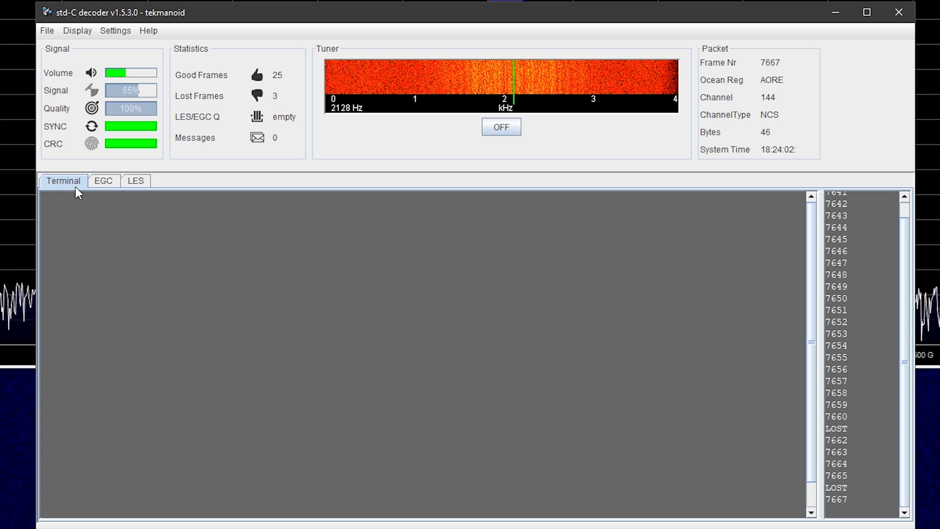
# View the EGC messages: the 17:45:53 NavArea warning, NAVAREA I 106 summary, then the 18:48:57 Valparaiso bulletin
pyautogui.click(101, 181)
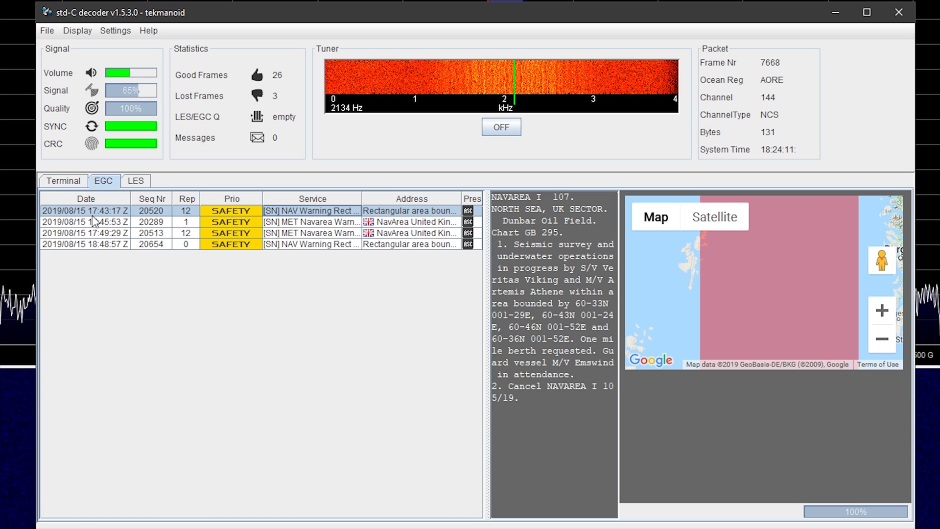
pyautogui.click(109, 223)
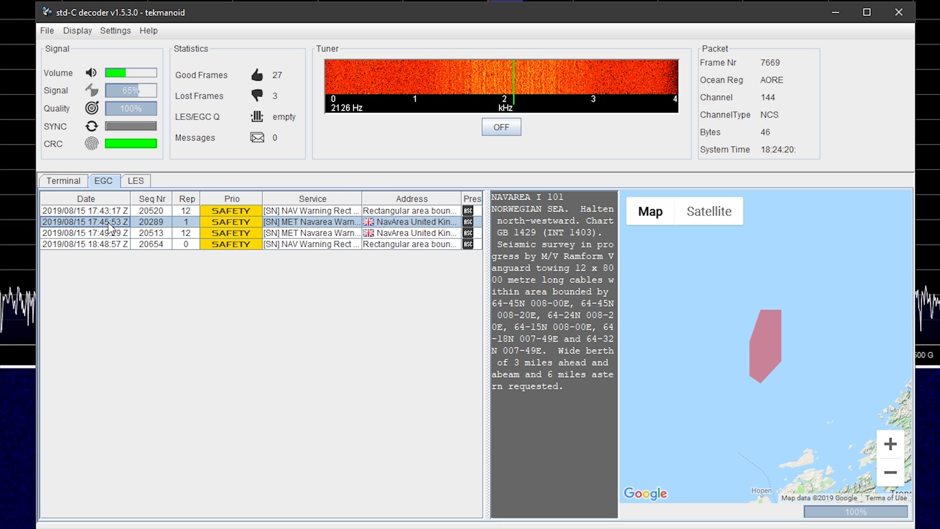
pyautogui.click(115, 234)
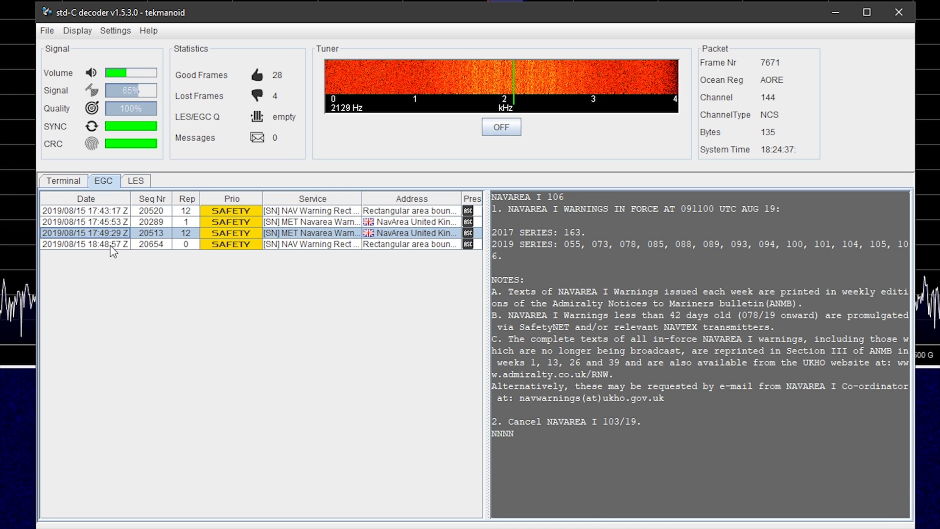
pyautogui.click(111, 247)
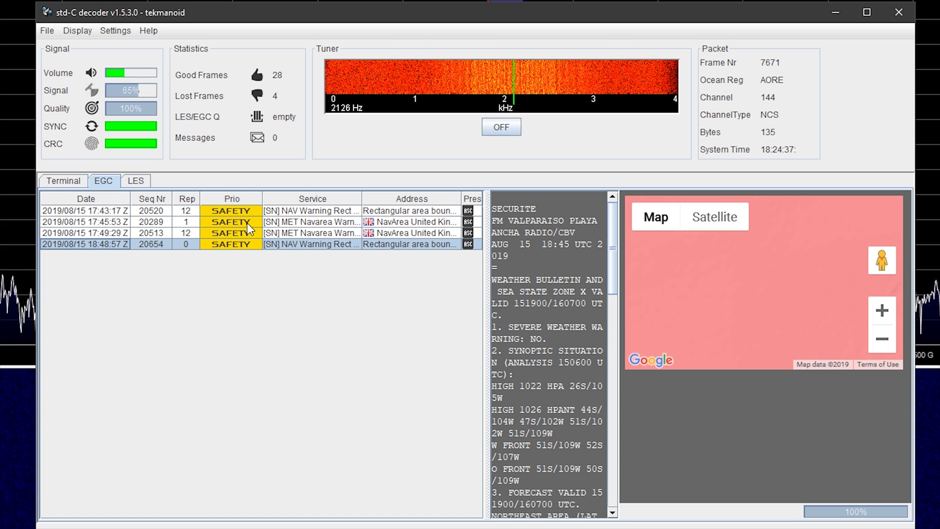
pyautogui.click(142, 185)
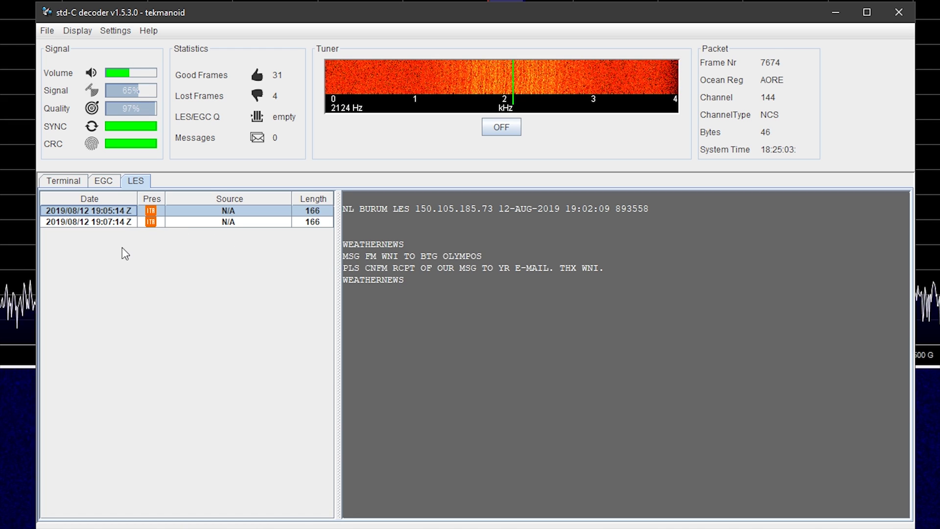
pyautogui.click(106, 182)
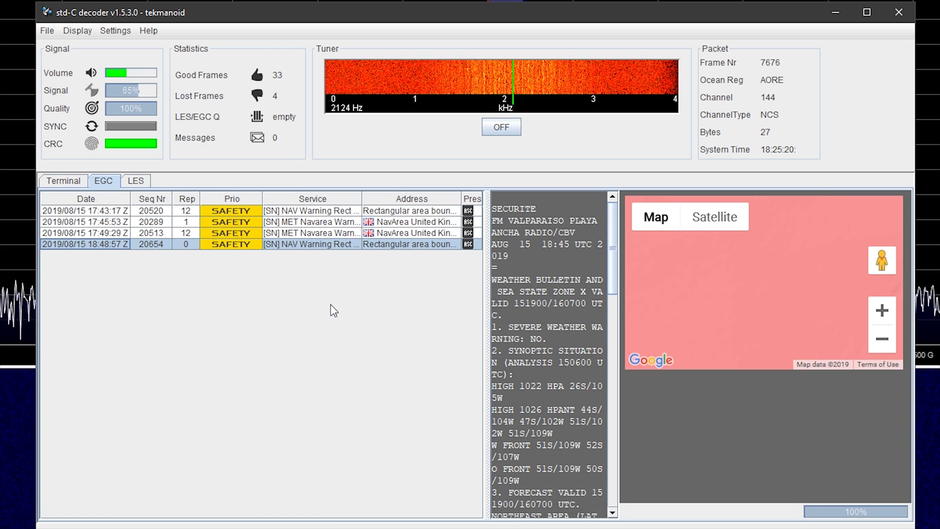
pyautogui.click(328, 215)
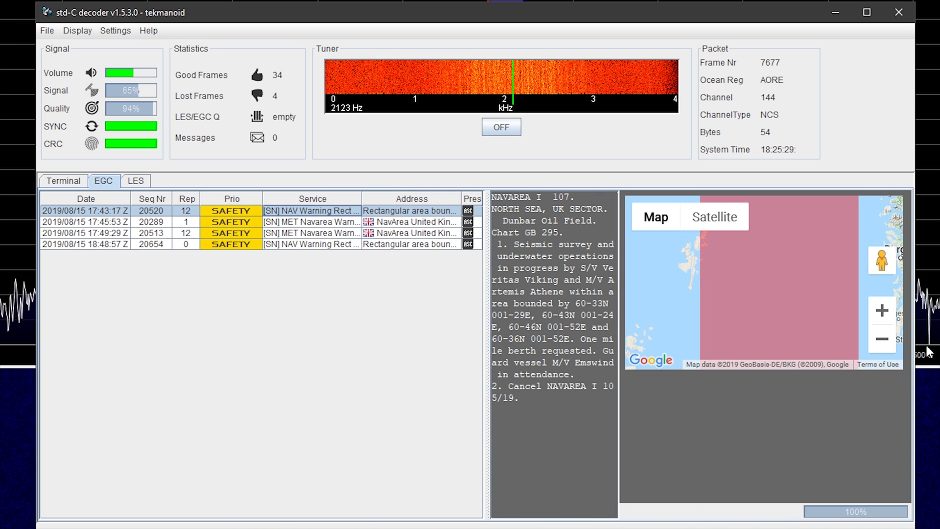
pyautogui.click(881, 339)
pyautogui.click(882, 339)
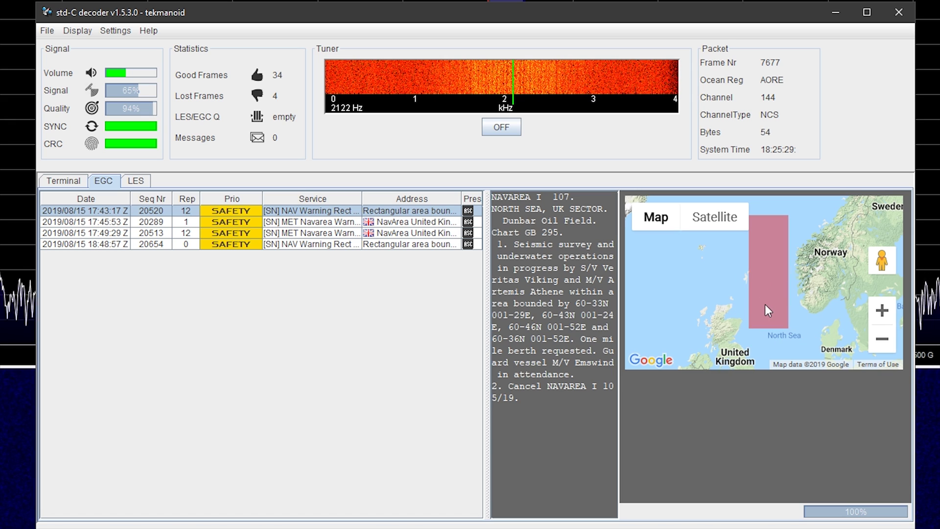
pyautogui.click(390, 224)
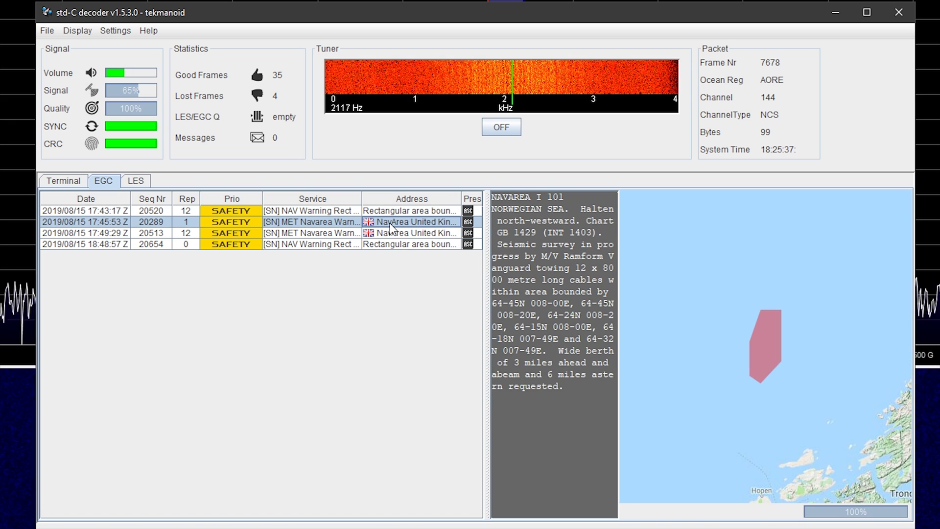
pyautogui.click(890, 472)
pyautogui.click(890, 472)
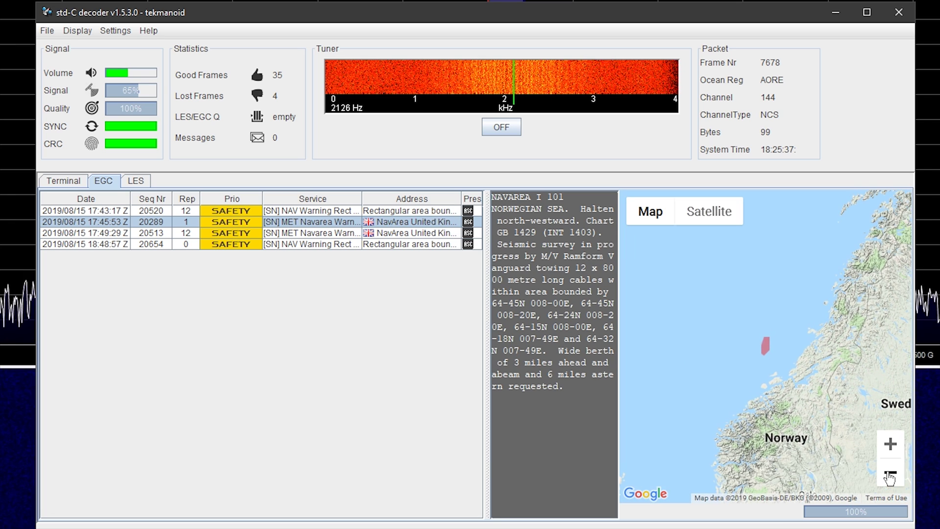
pyautogui.click(889, 472)
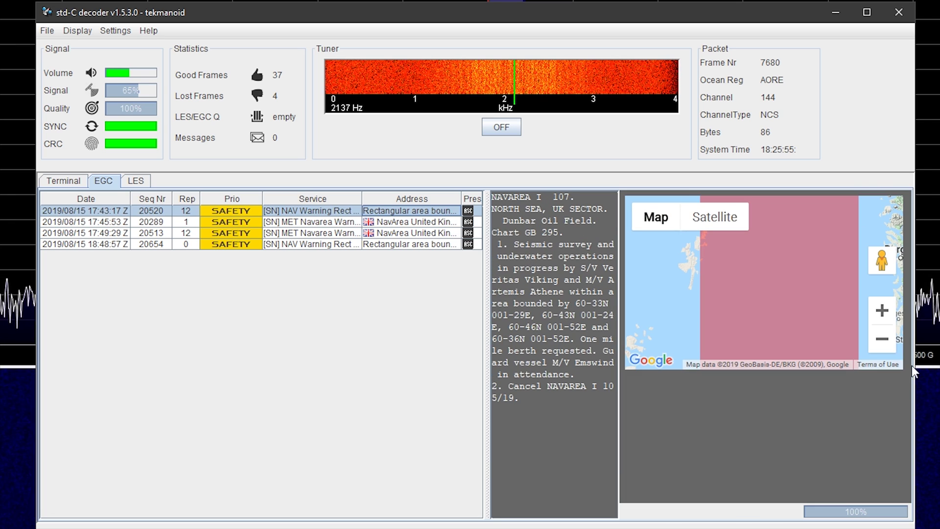
pyautogui.press('Up')
pyautogui.click(881, 343)
pyautogui.click(882, 342)
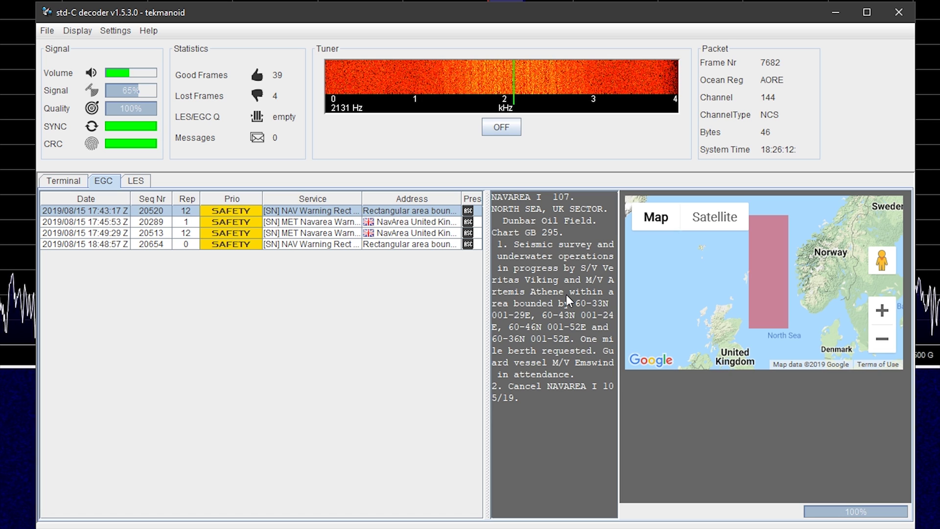
pyautogui.click(428, 221)
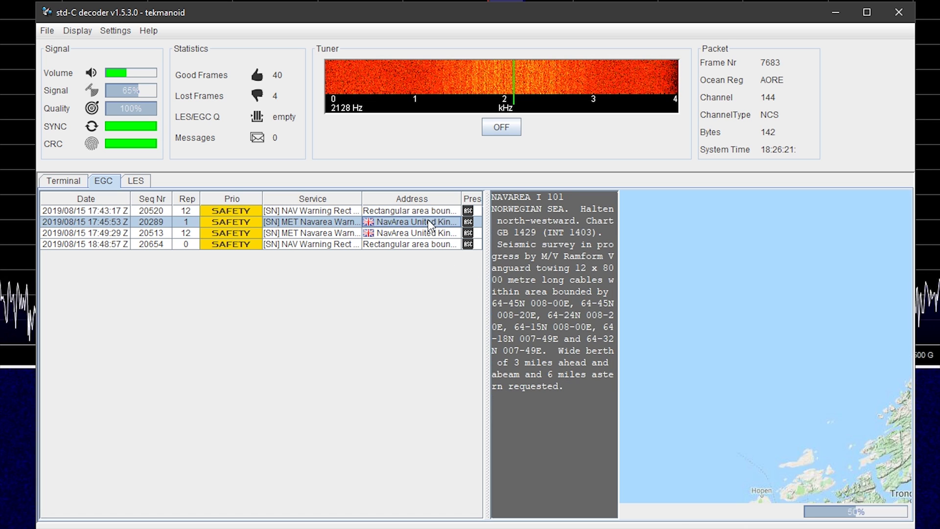
pyautogui.click(108, 211)
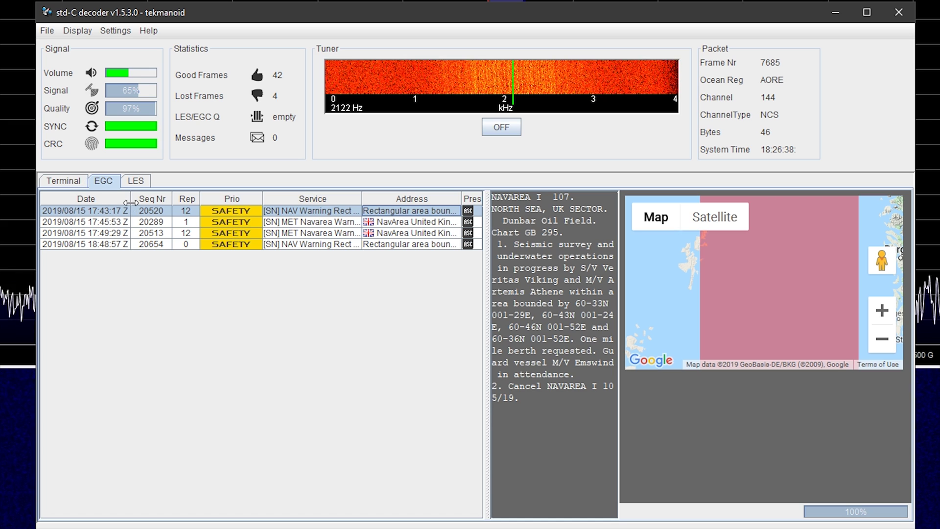
pyautogui.press('Down')
pyautogui.press('Down')
pyautogui.press('Down')
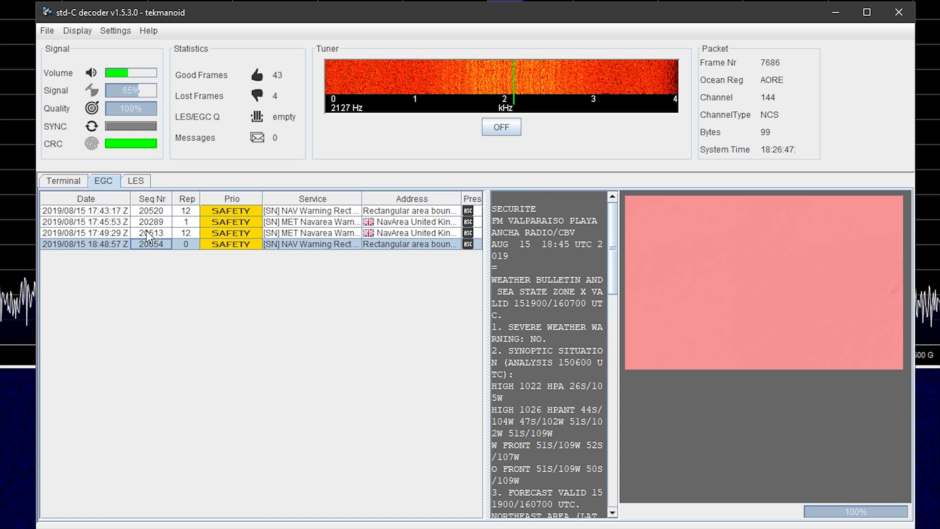